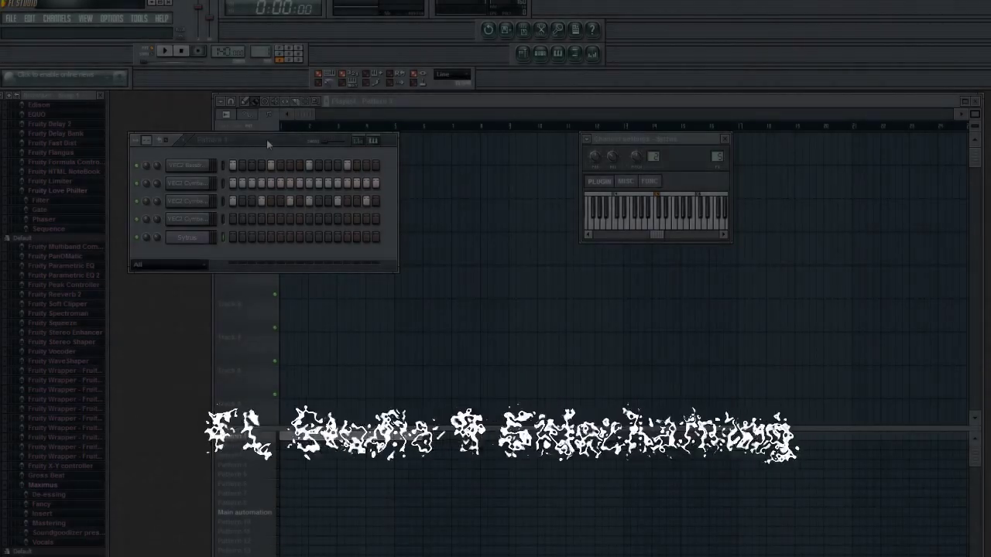
Step: Select the VEC2 Bassdrum channel and inspect its mixer Insert 1 and FX slot 1 menu
left_click_drag(278, 142, 286, 182)
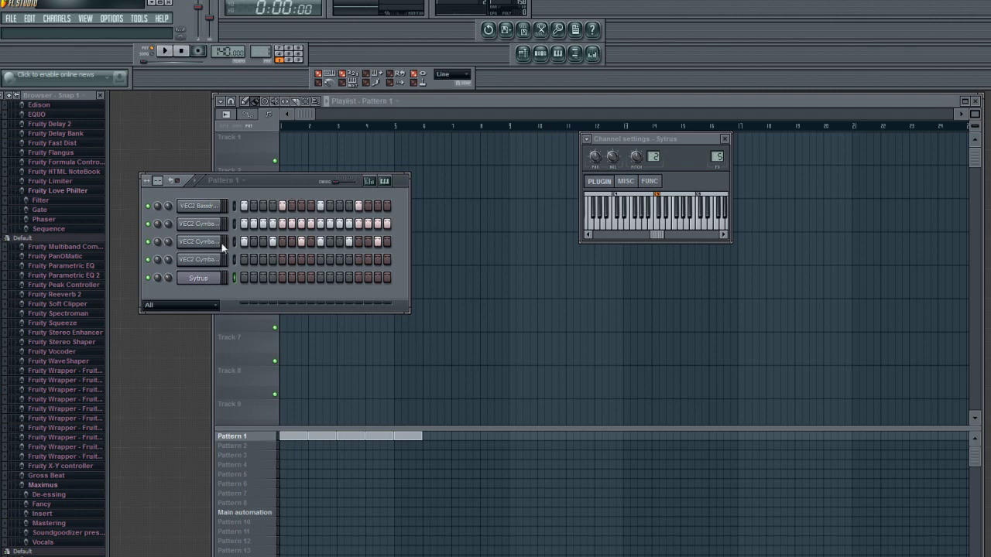
left_click(198, 206)
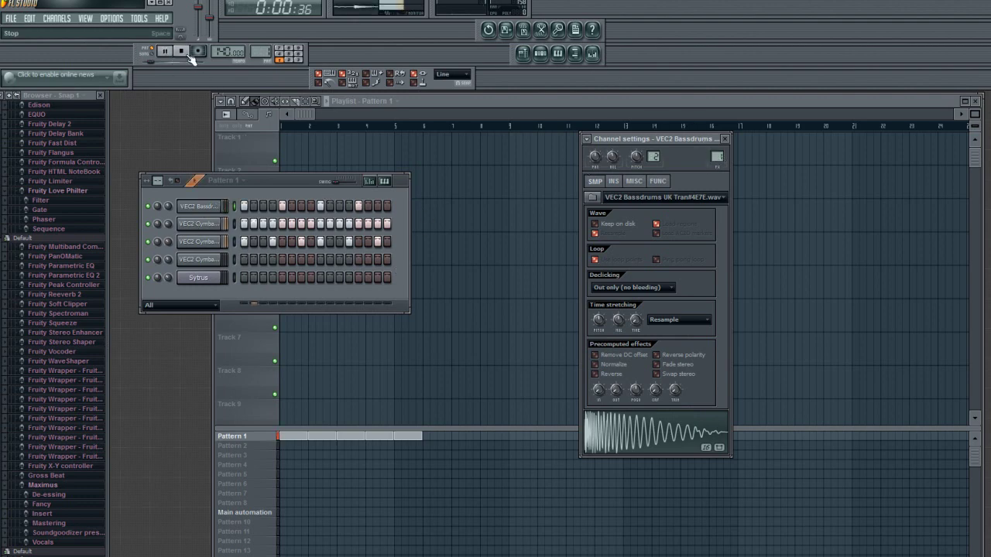
left_click(574, 52)
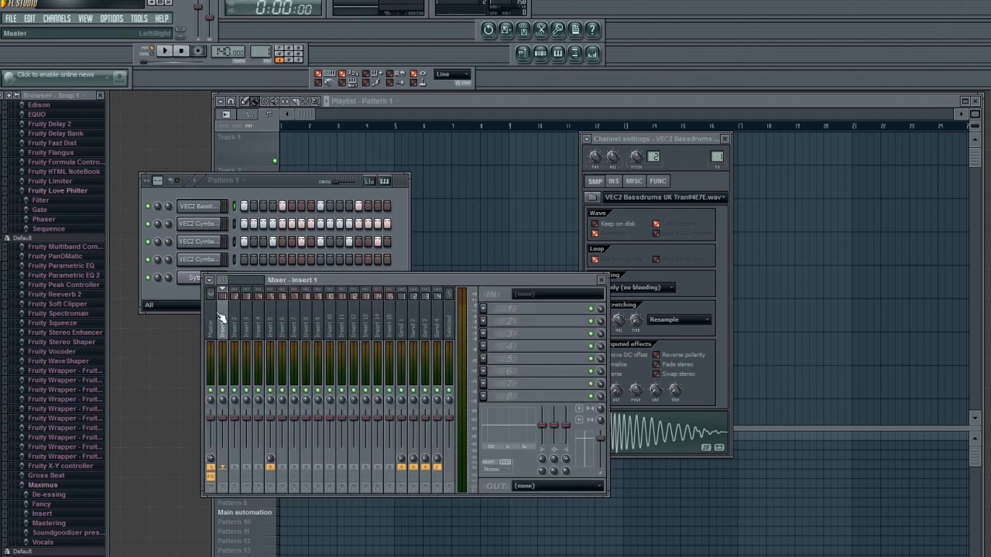
left_click(483, 309)
mouse_move(495, 320)
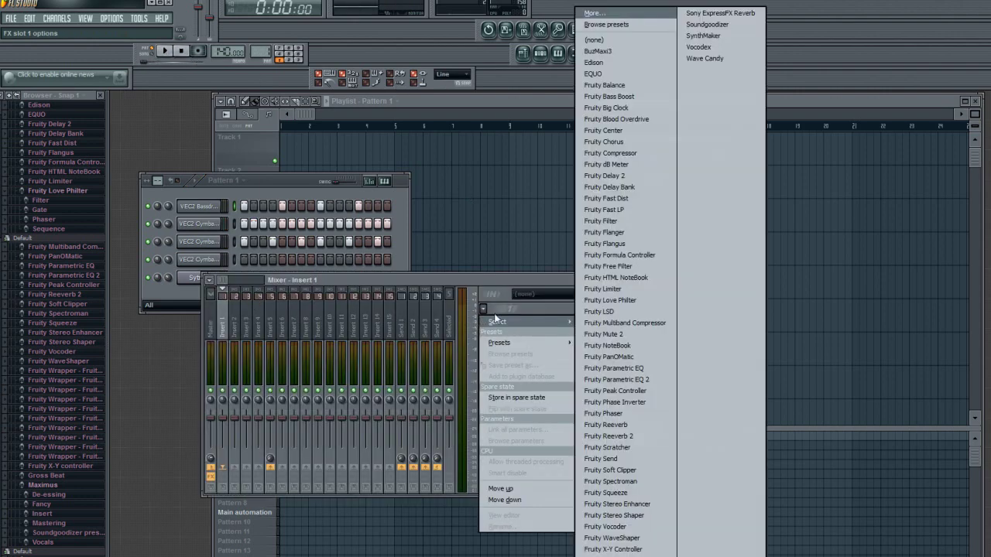
Step: Dismiss the FX slot menu and close the mixer and kick channel settings
left_click(538, 288)
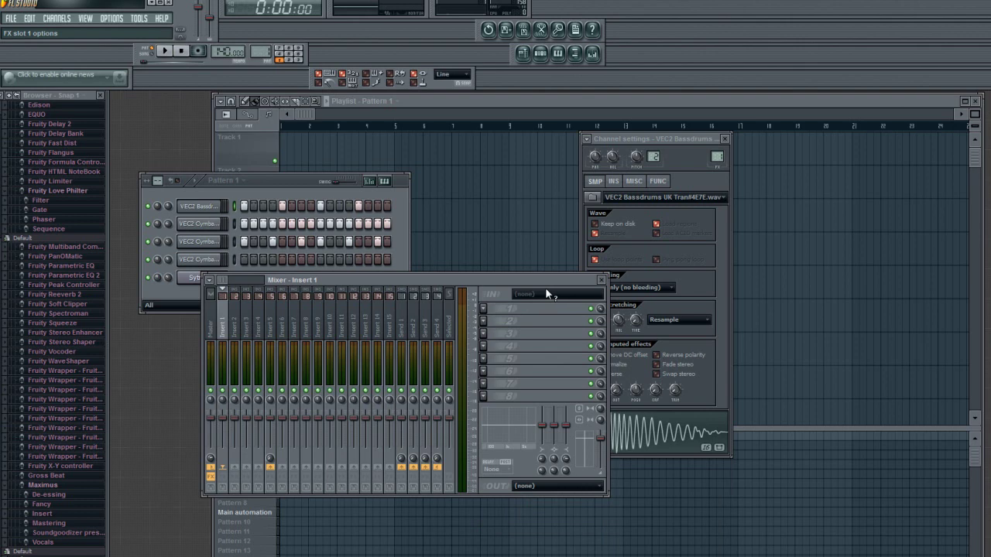
left_click(602, 281)
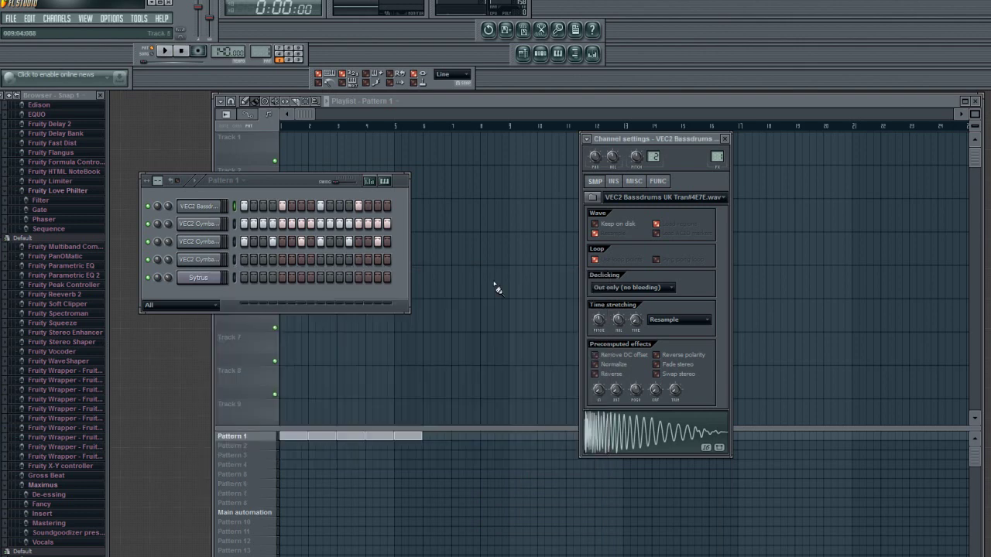
left_click(725, 140)
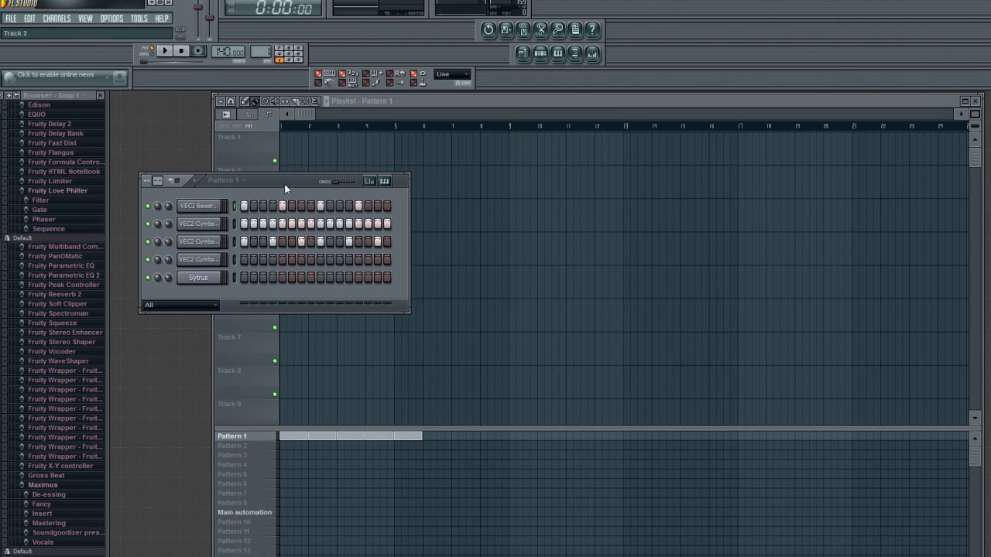
Step: Reopen the VEC2 Bassdrum channel settings and bring up the Sytrus channel's context menu
left_click_drag(284, 183, 282, 187)
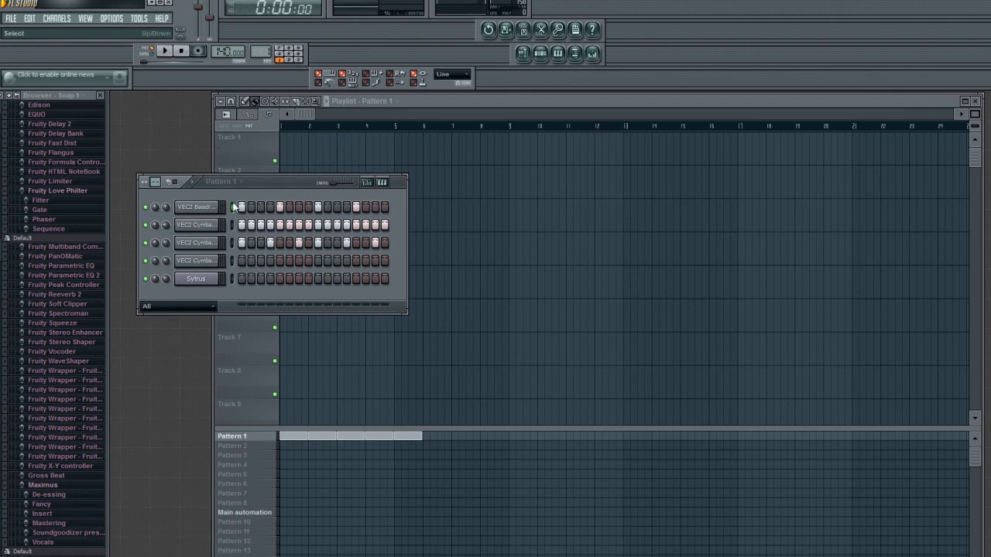
left_click(196, 207)
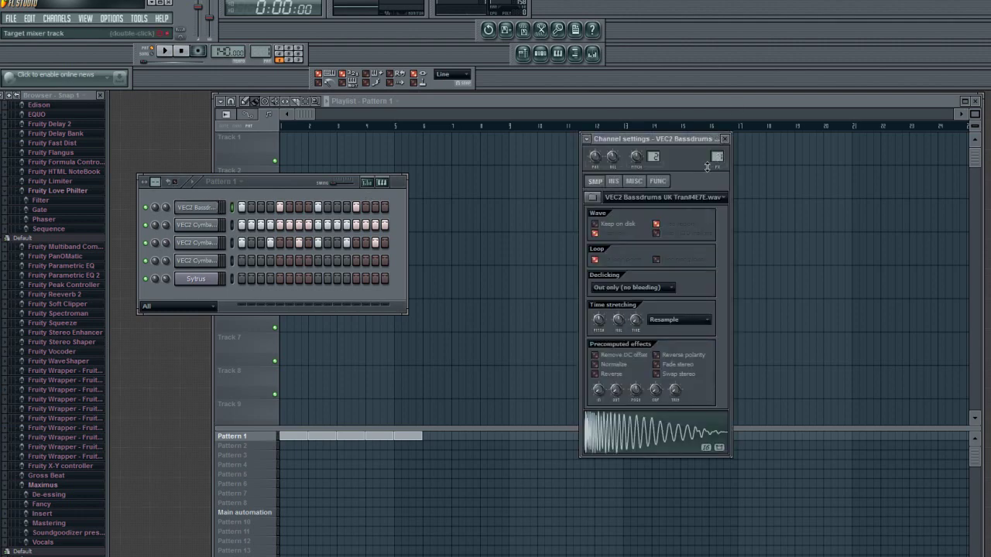
right_click(212, 279)
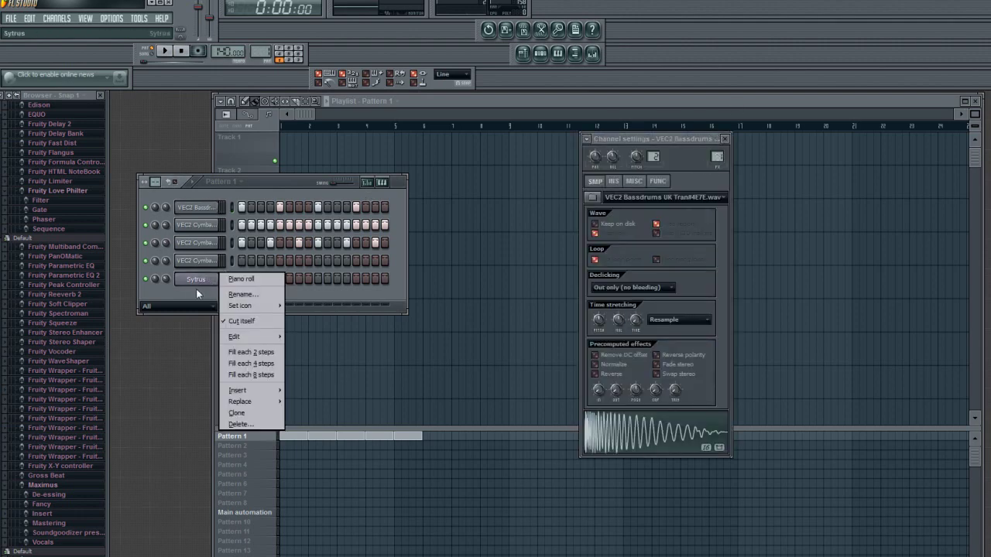
Step: In Sytrus's Pattern 2 piano roll, draw one-bar notes on bars 1–6, then close it
left_click(236, 279)
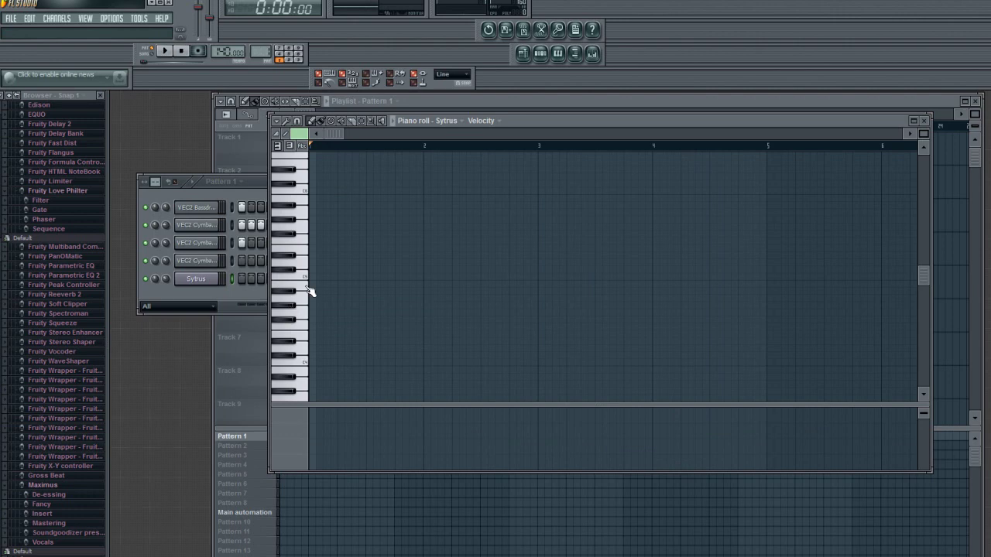
left_click_drag(263, 51, 270, 73)
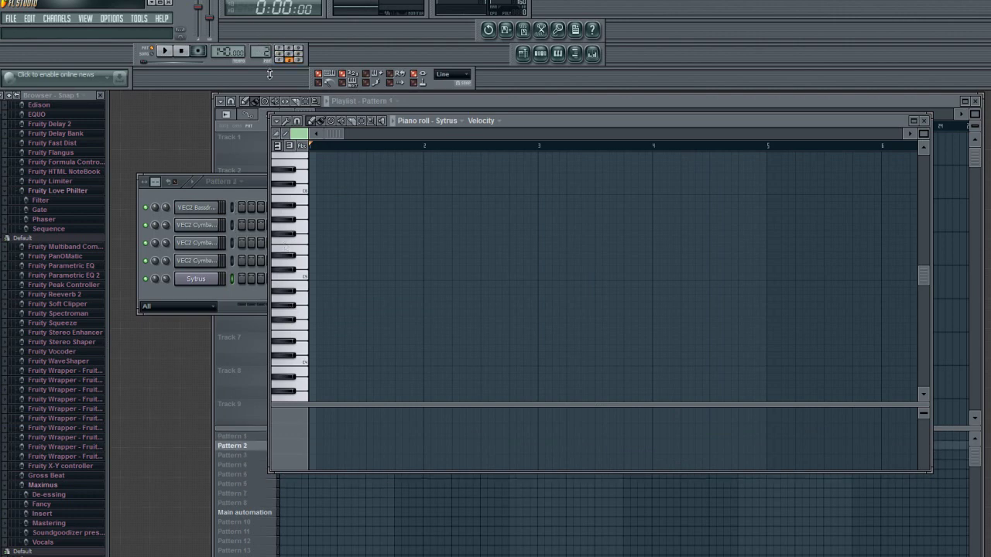
left_click(312, 291)
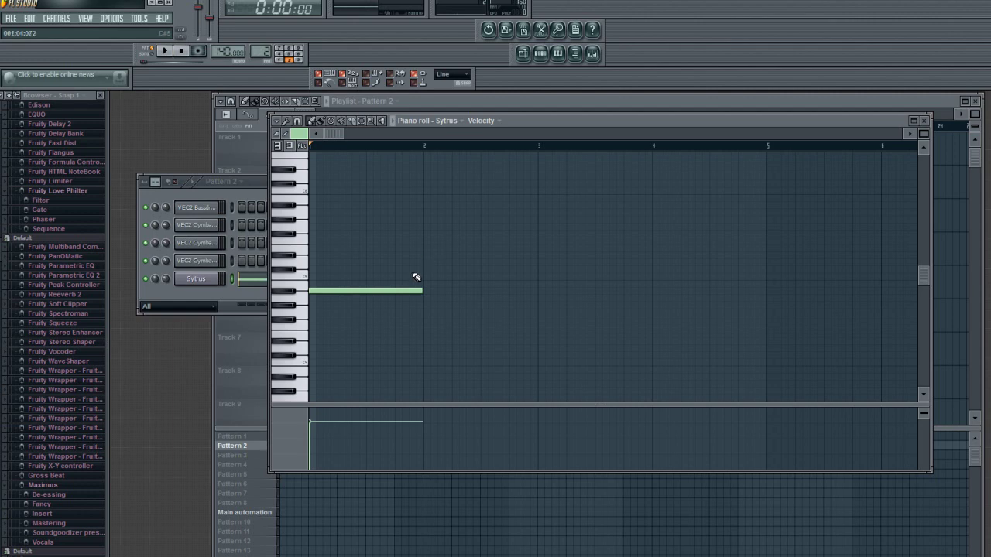
left_click(426, 319)
left_click(540, 290)
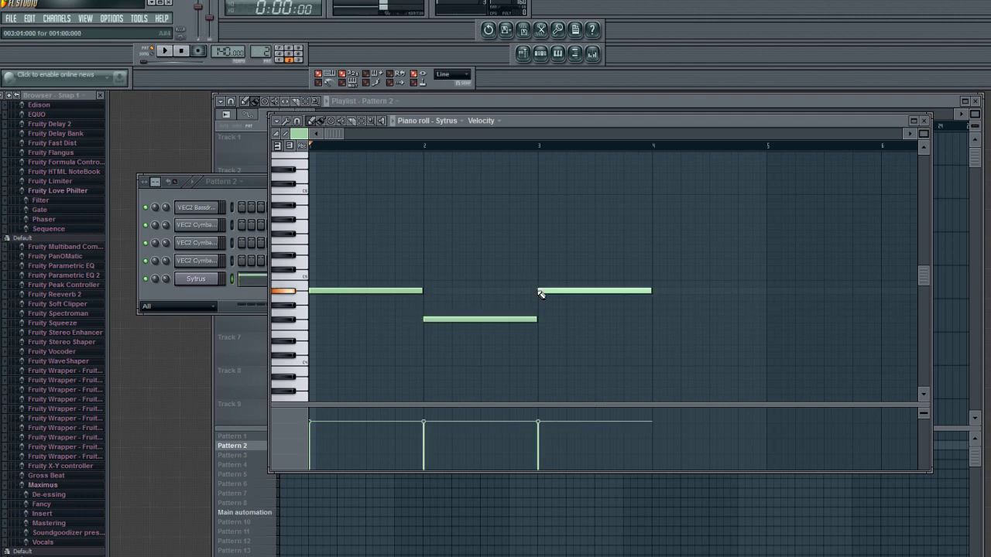
left_click(654, 307)
left_click(749, 270)
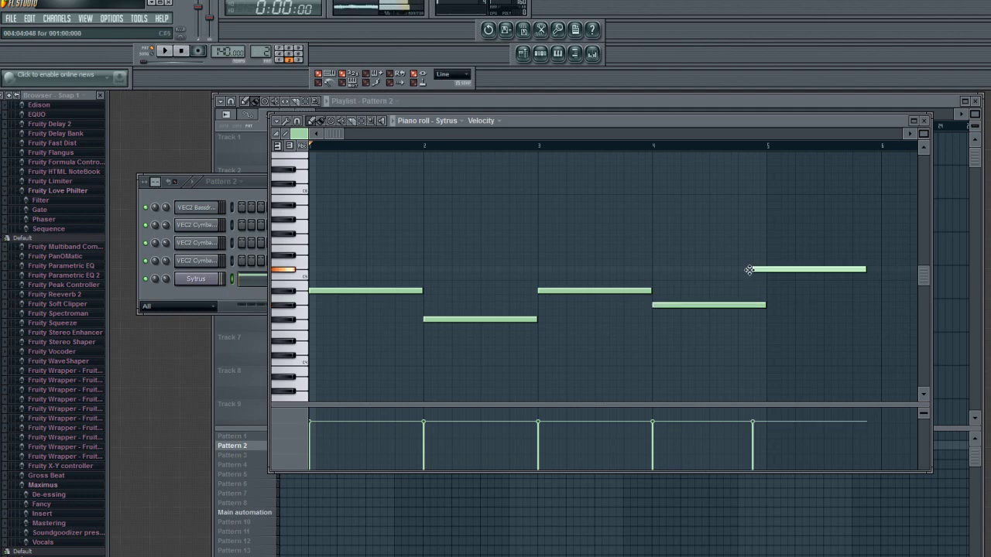
left_click_drag(749, 270, 769, 268)
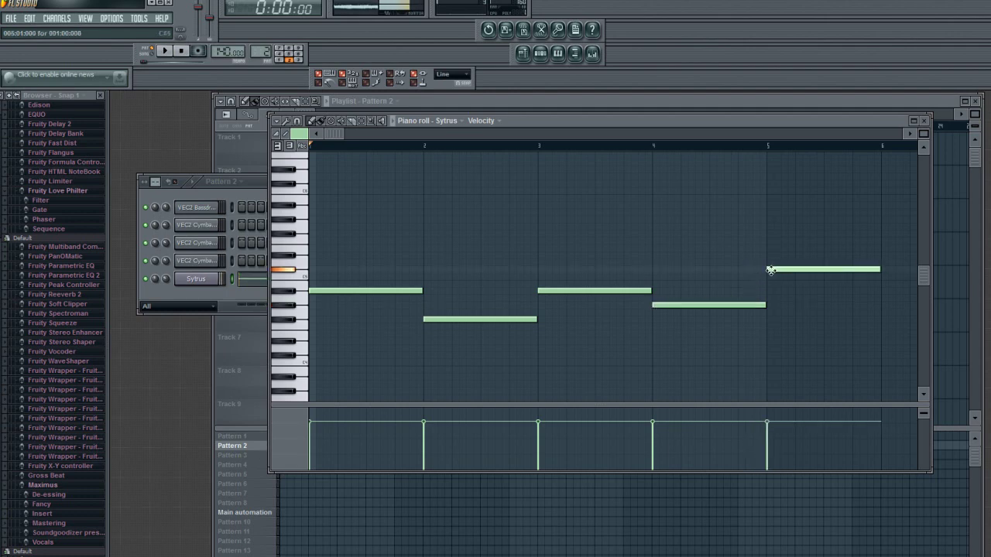
left_click(883, 306)
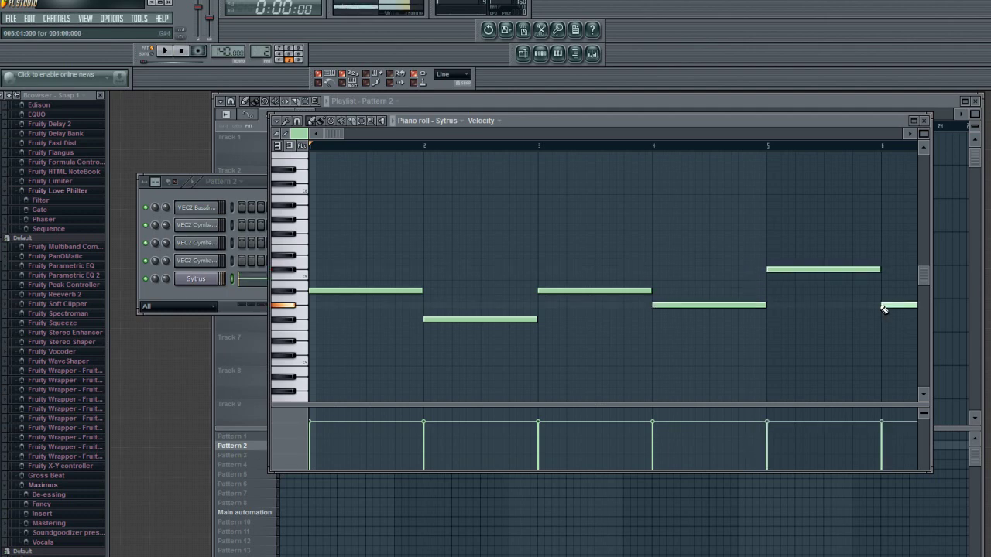
left_click(924, 122)
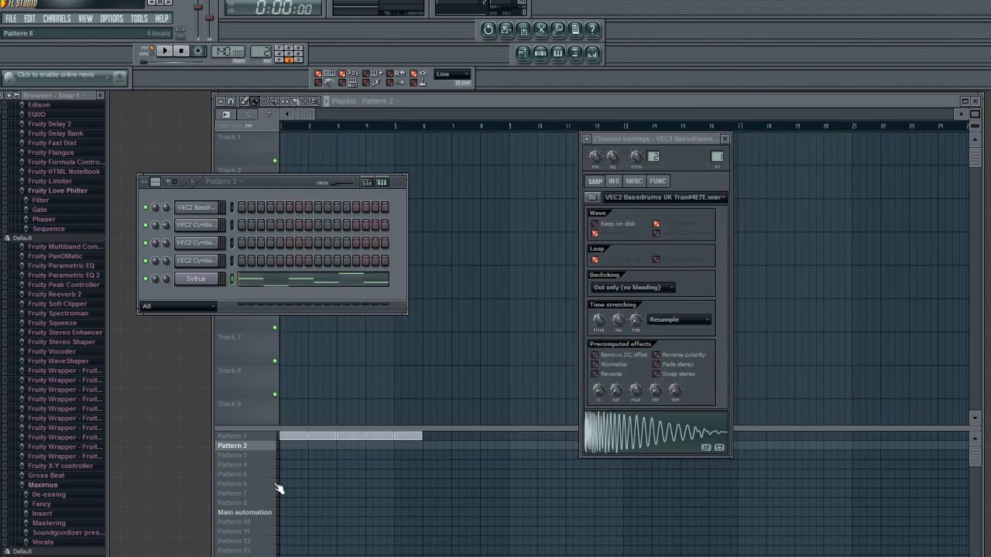
Step: Paint a Pattern 2 clip at the playlist start and an extra Pattern 1 drum clip
left_click(281, 447)
left_click(423, 438)
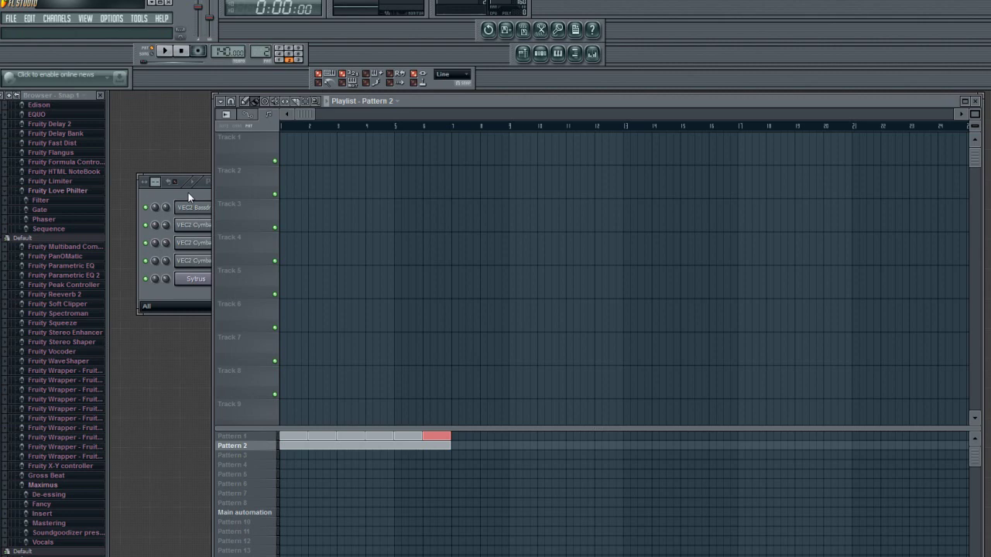
key("F6")
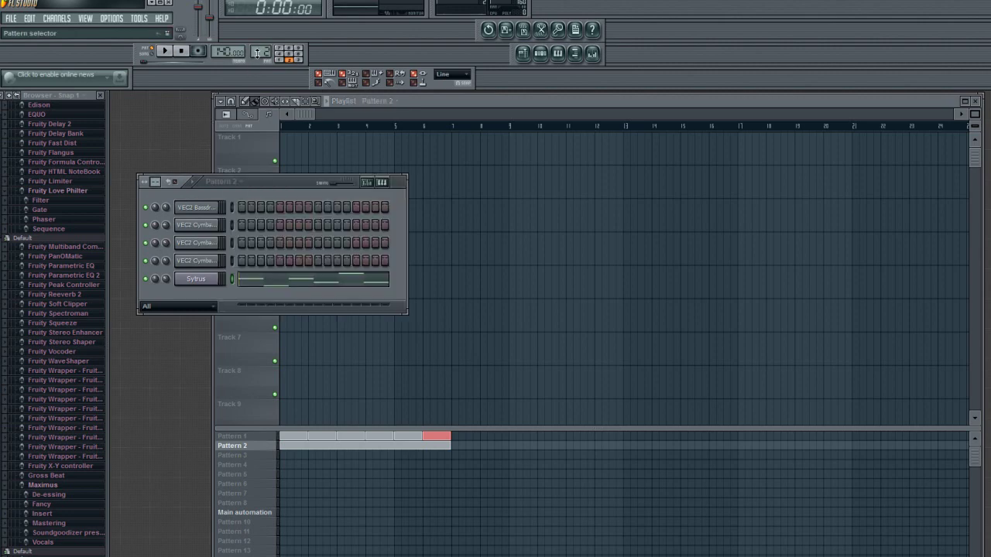
Step: Open Sytrus settings and the mixer, select Insert 1, and bring up its send-to-Insert-5 options
left_click(202, 281)
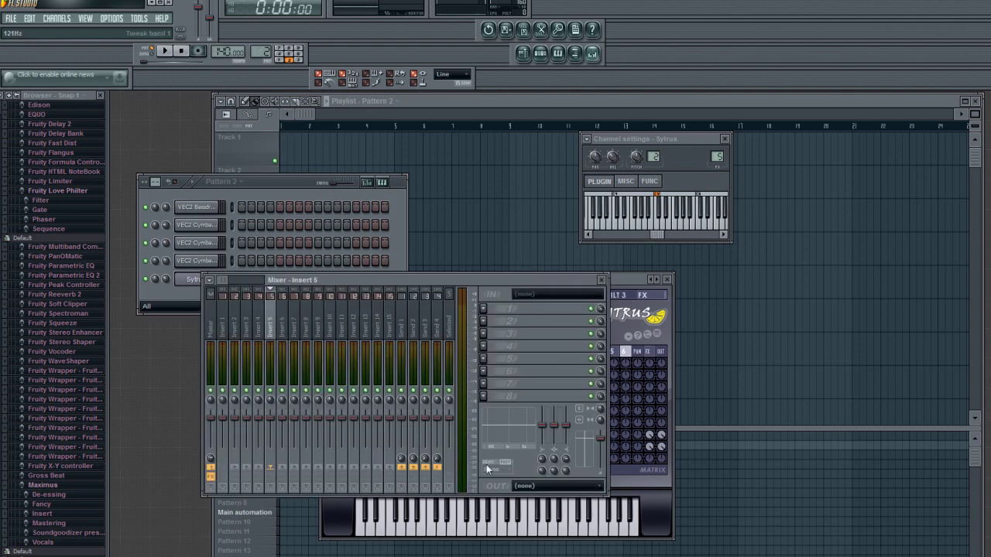
left_click(593, 53)
left_click(226, 330)
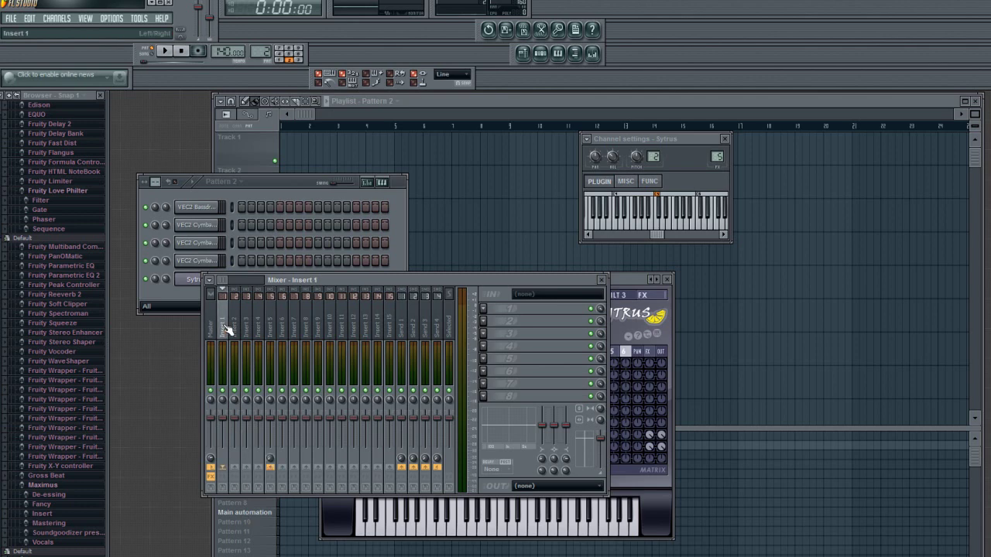
right_click(270, 468)
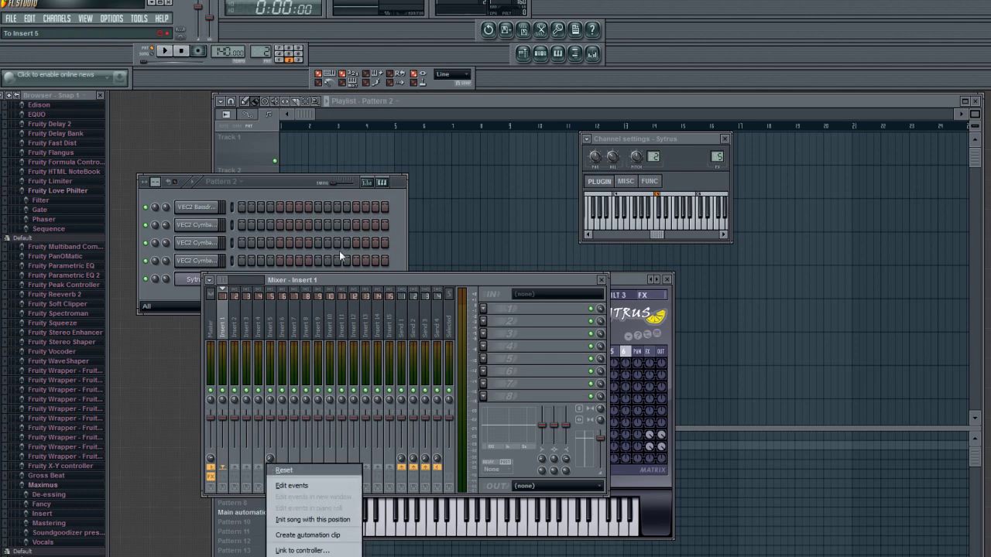
Step: Sidechain Insert 1 to Insert 5, then select Insert 5 and open its first FX slot list
left_click(329, 275)
right_click(270, 468)
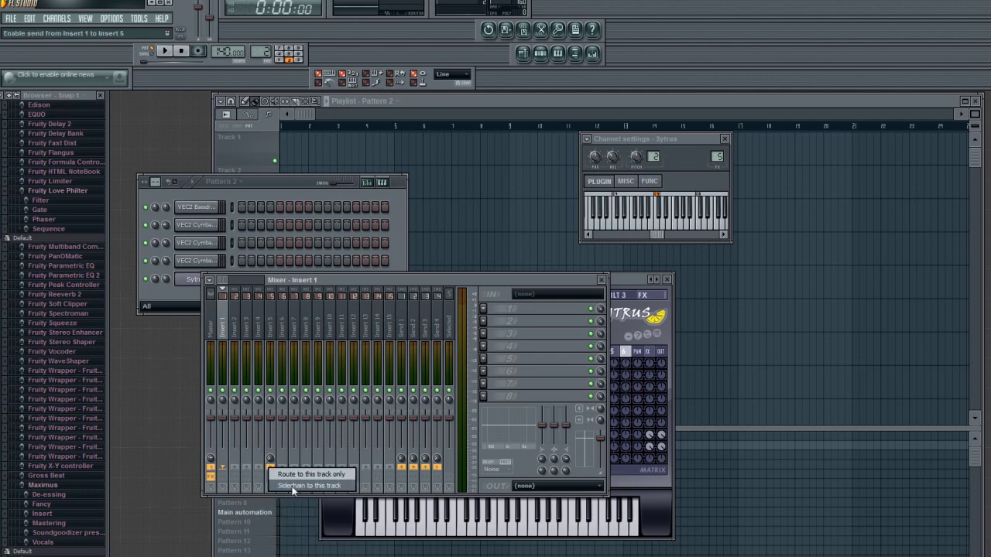
left_click(293, 489)
left_click(272, 314)
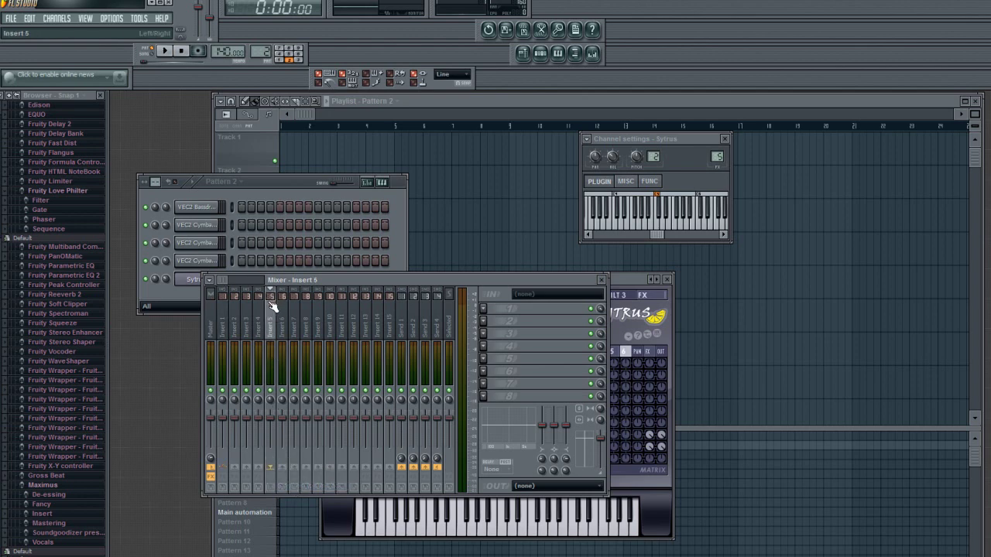
left_click(483, 312)
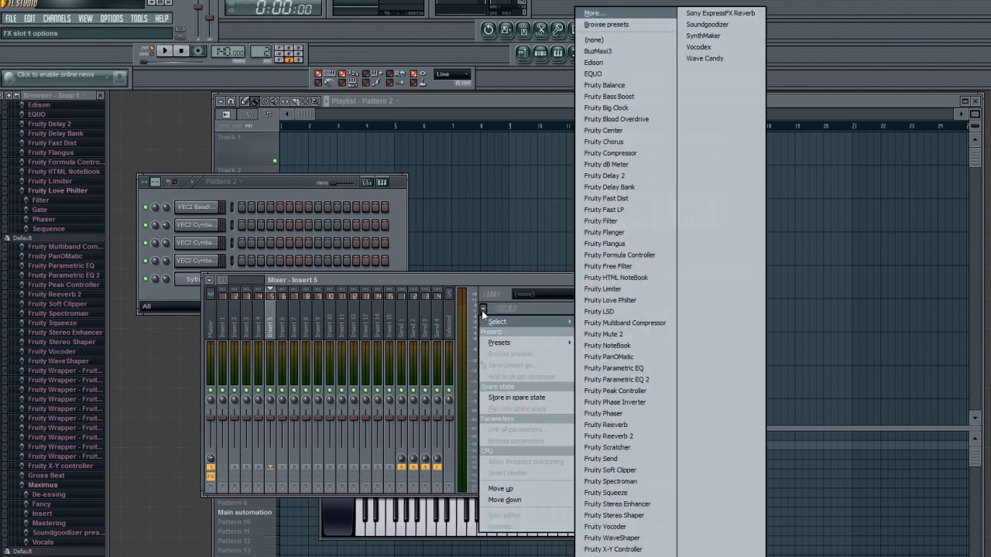
Step: Load Fruity Limiter on Insert 5, audition the song, and reopen the Sytrus piano roll
left_click(602, 289)
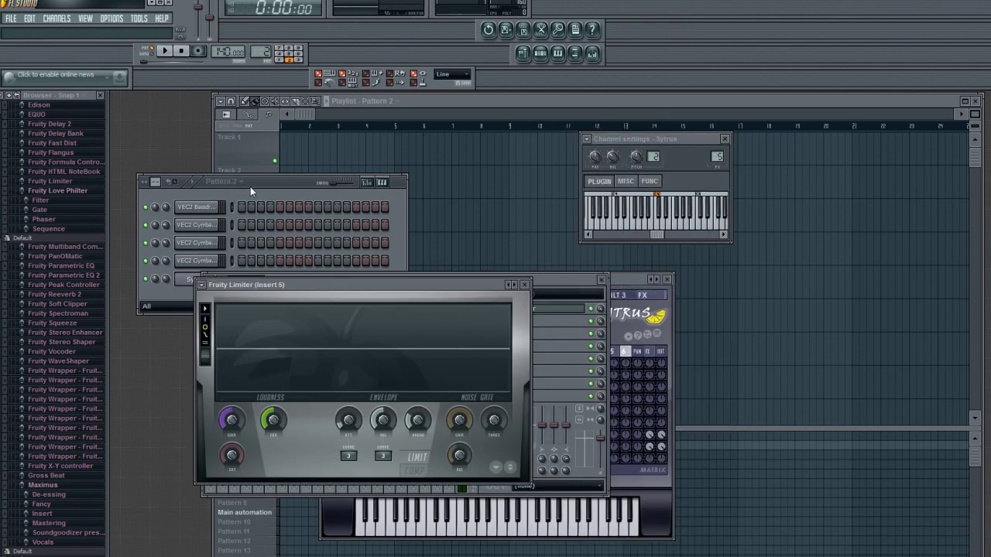
left_click(165, 52)
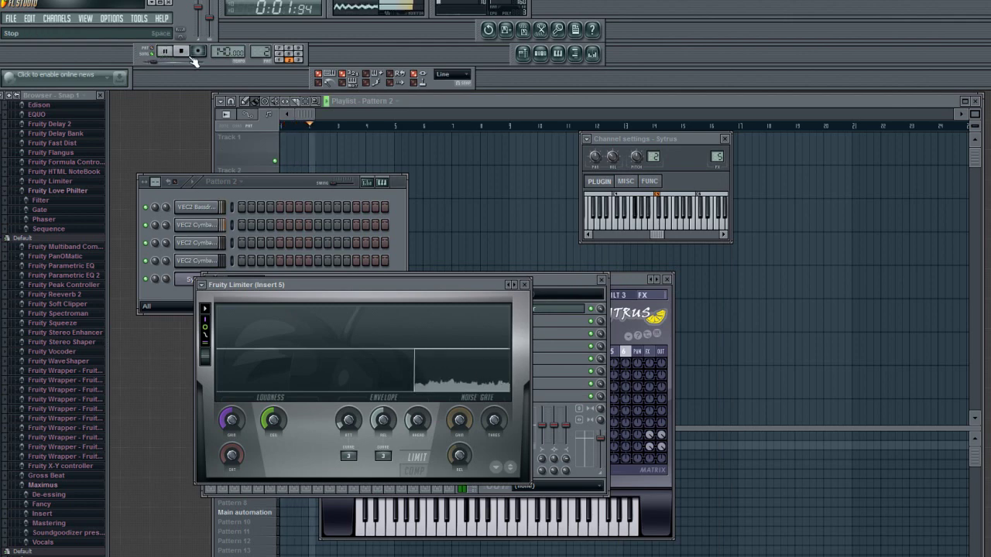
left_click(184, 52)
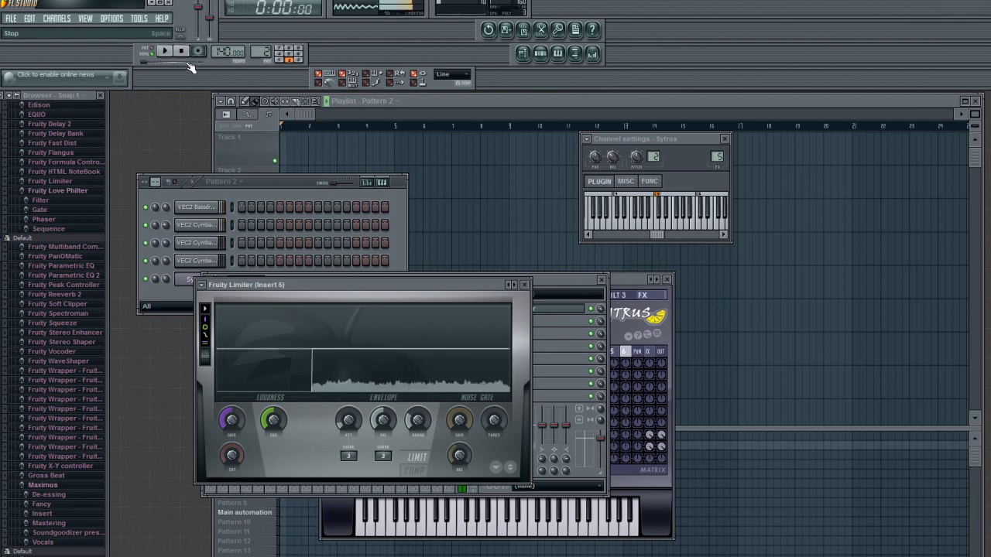
left_click(190, 279)
left_click(248, 278)
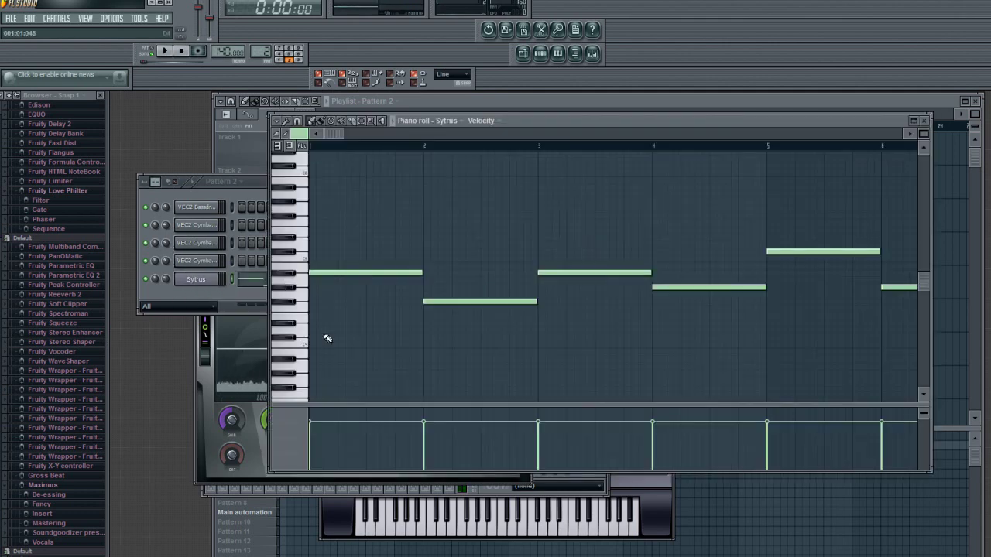
Step: Lower all Sytrus pad notes by one octave and close the piano roll
key("ctrl+a")
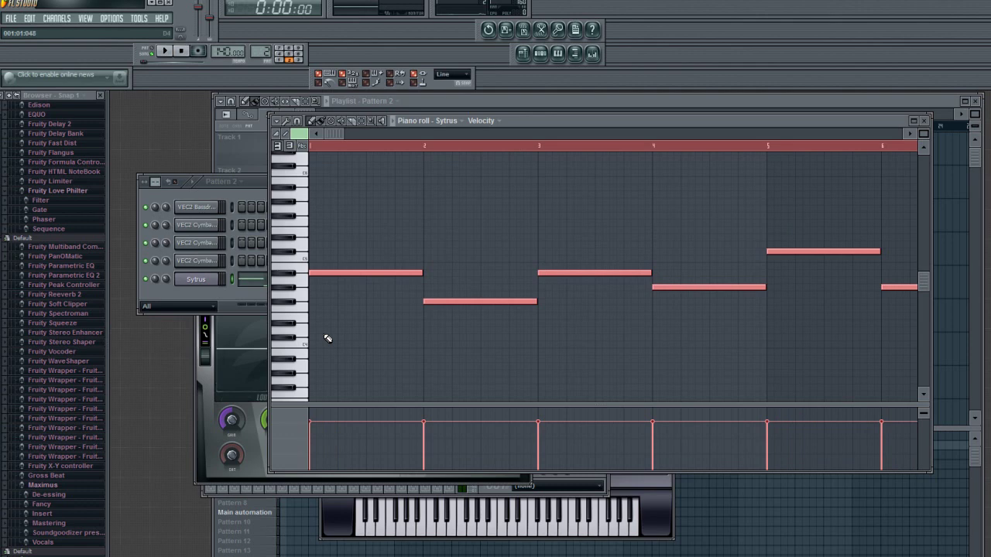
key("ctrl+Down")
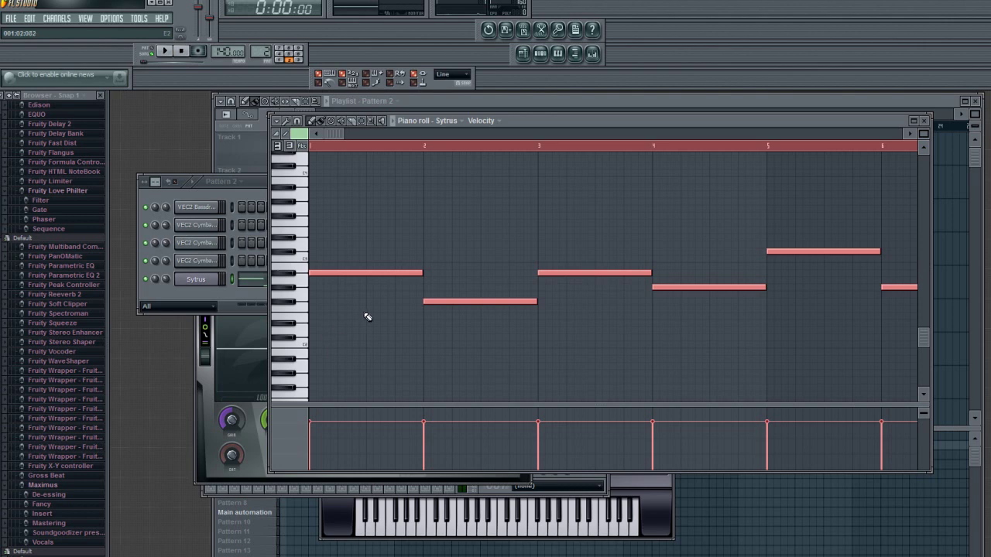
left_click(448, 112)
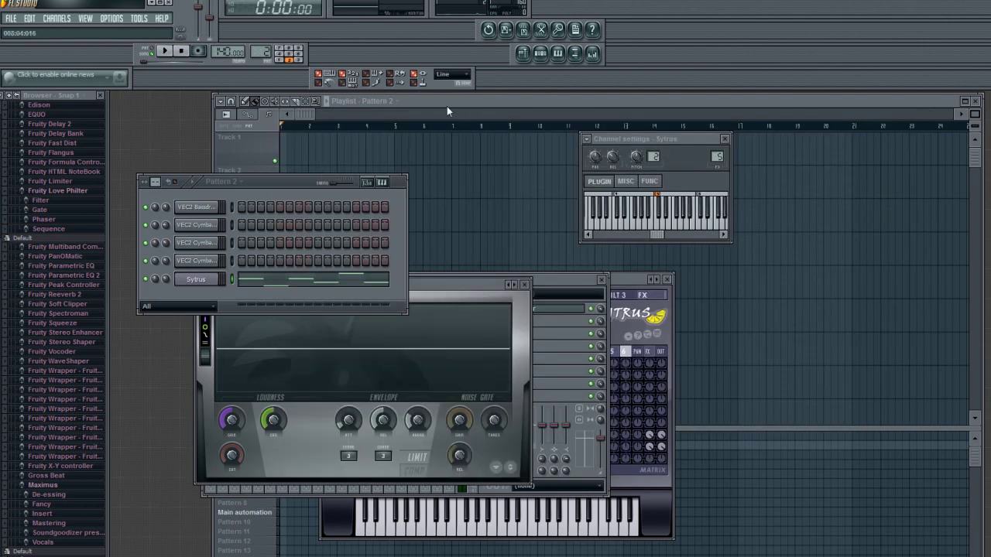
Step: Audition the lowered pad, raise the Fruity Limiter window, and restore the screen recorder
left_click(164, 51)
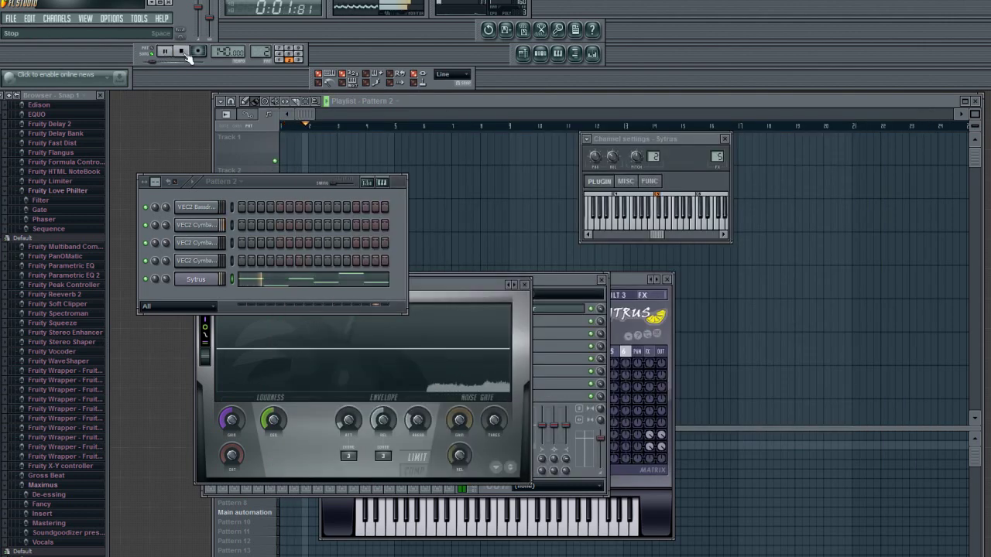
left_click(185, 54)
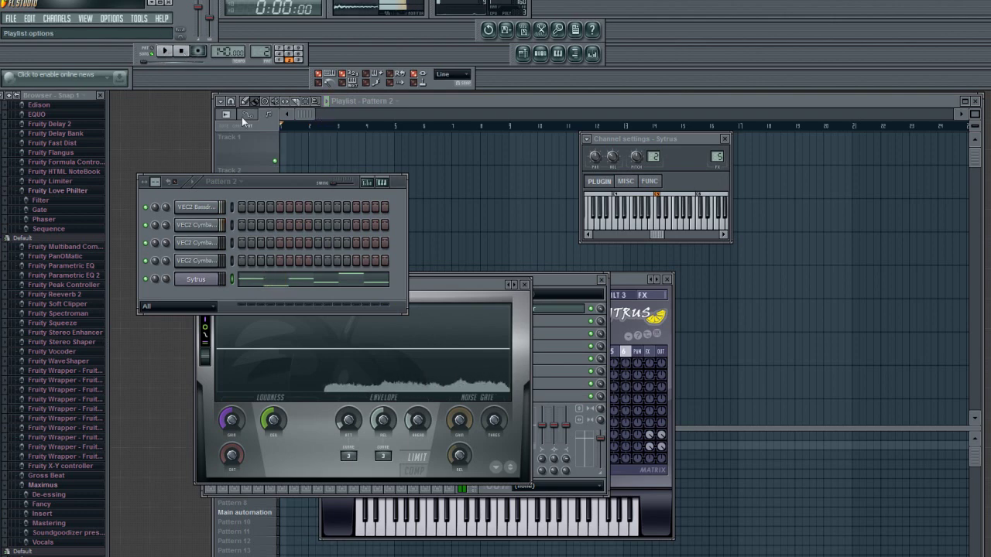
left_click(444, 280)
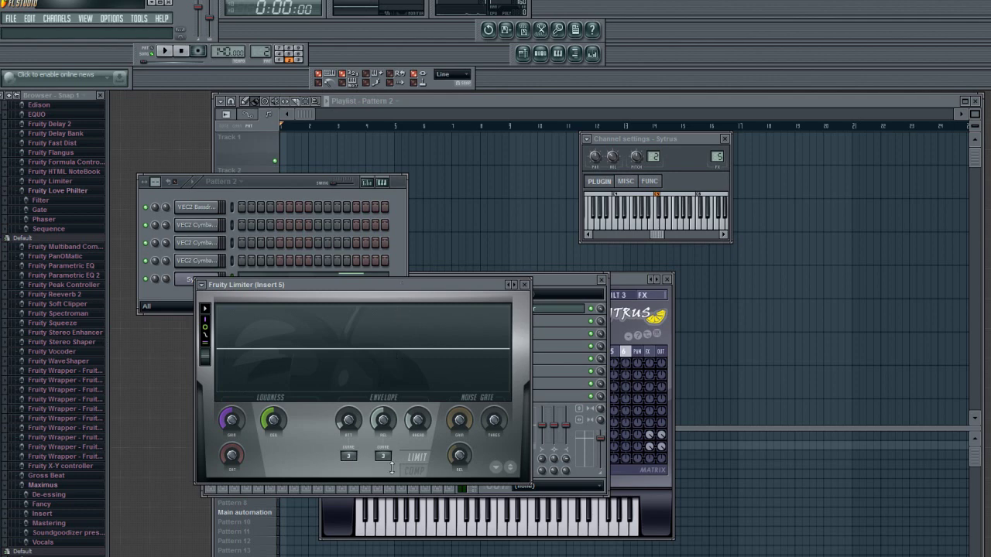
left_click(353, 526)
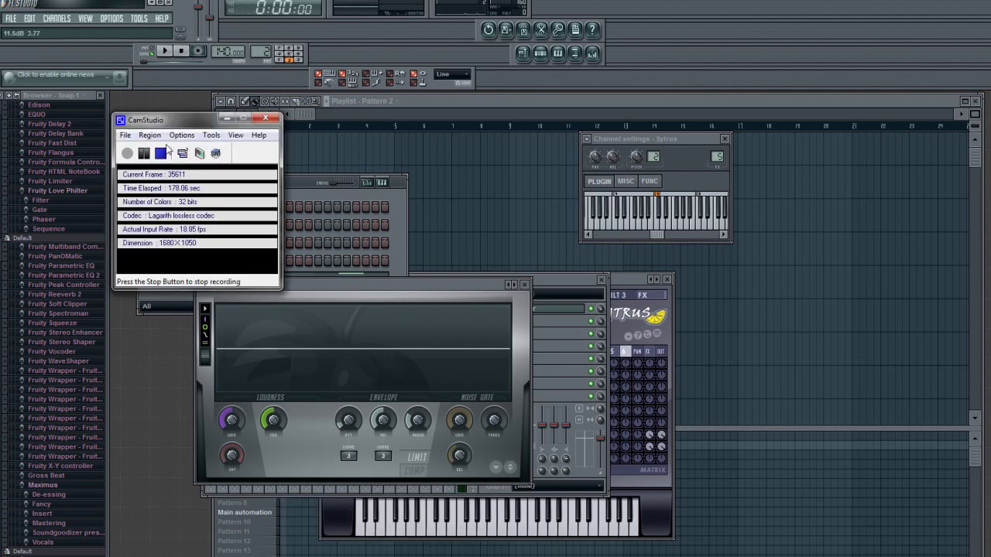
Step: Resume the CamStudio screen recording
left_click(144, 153)
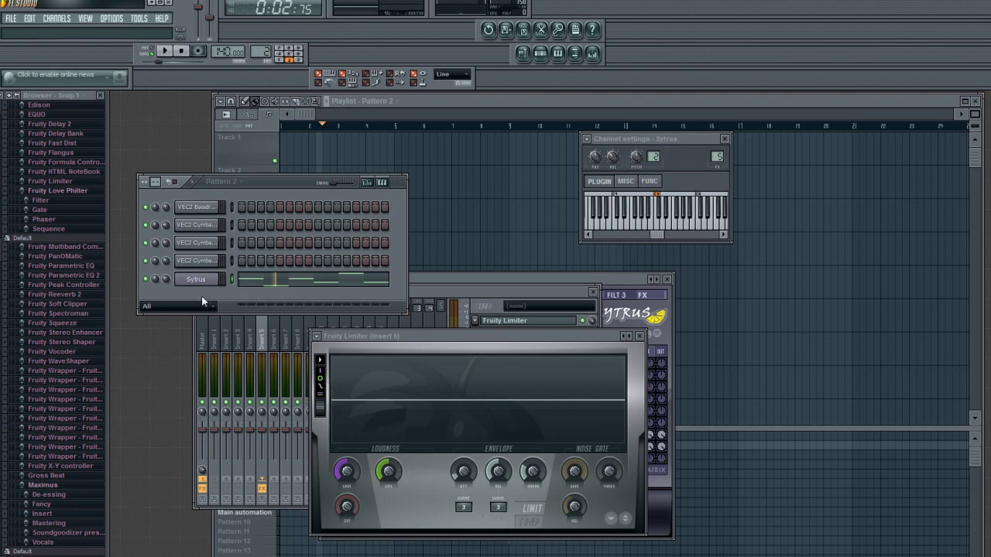
Step: Switch the Insert 5 Fruity Limiter to COMP mode and play the song briefly to hear it
left_click(536, 525)
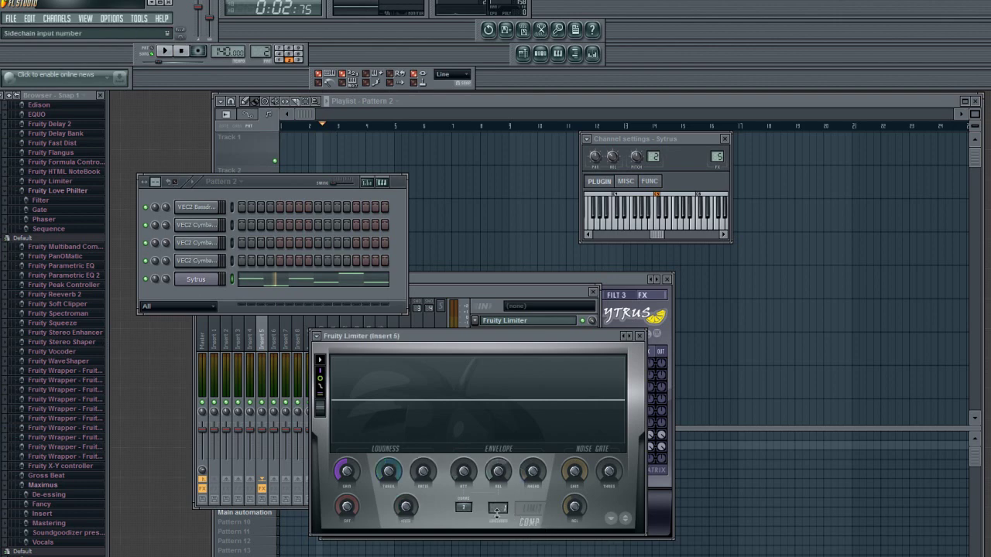
left_click(165, 51)
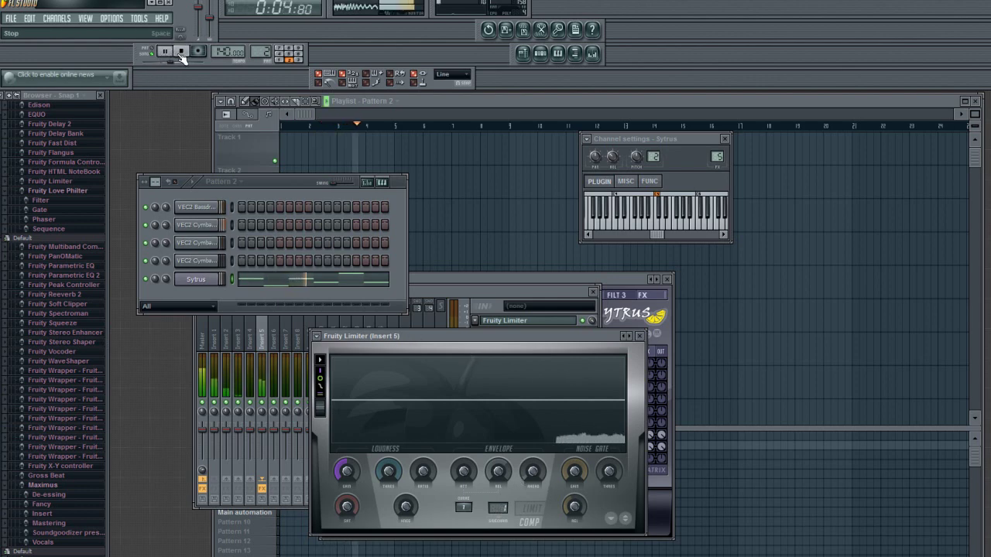
left_click(181, 51)
Step: Replay the song from the start with the limiter threshold lowered to -15.3 dB, then stop
left_click(182, 51)
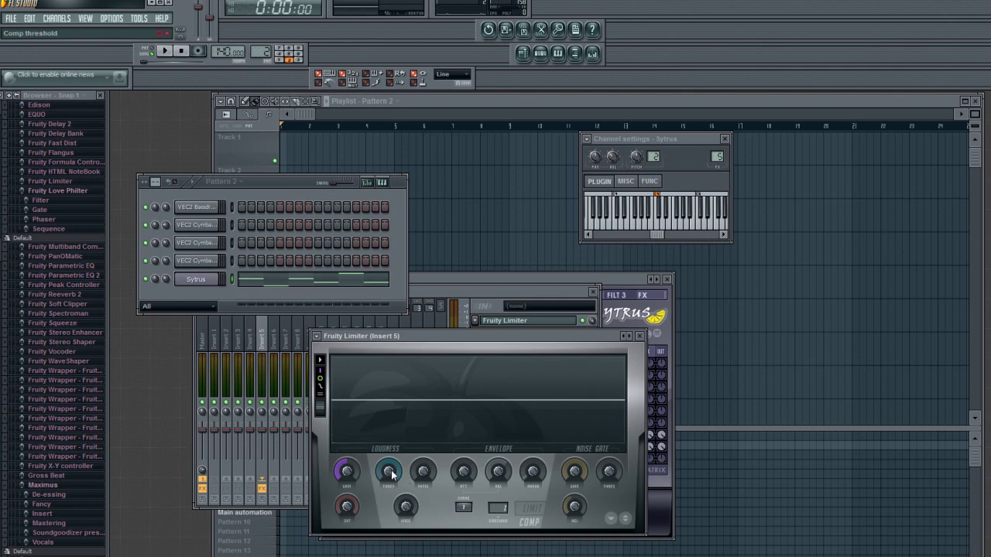
left_click_drag(391, 470, 394, 511)
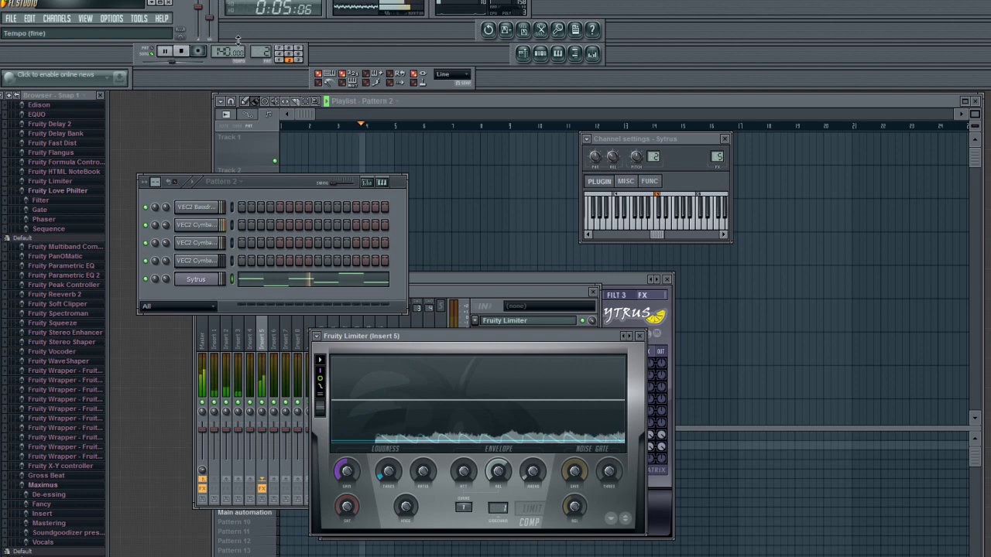
left_click(182, 49)
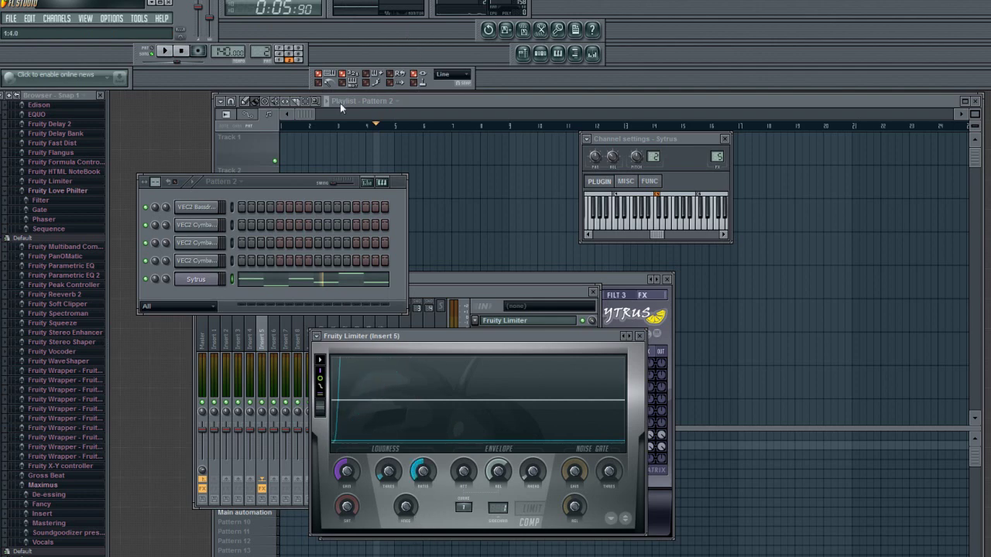
left_click(424, 471)
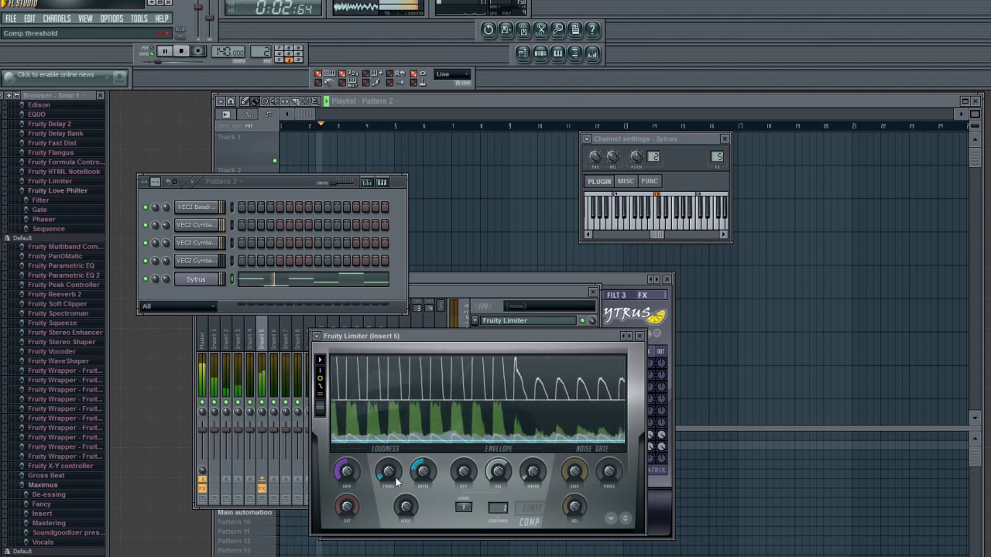
Step: Drop the threshold to about -22 dB, stop playback and set the ratio to 10.0:1
left_click_drag(396, 477, 388, 465)
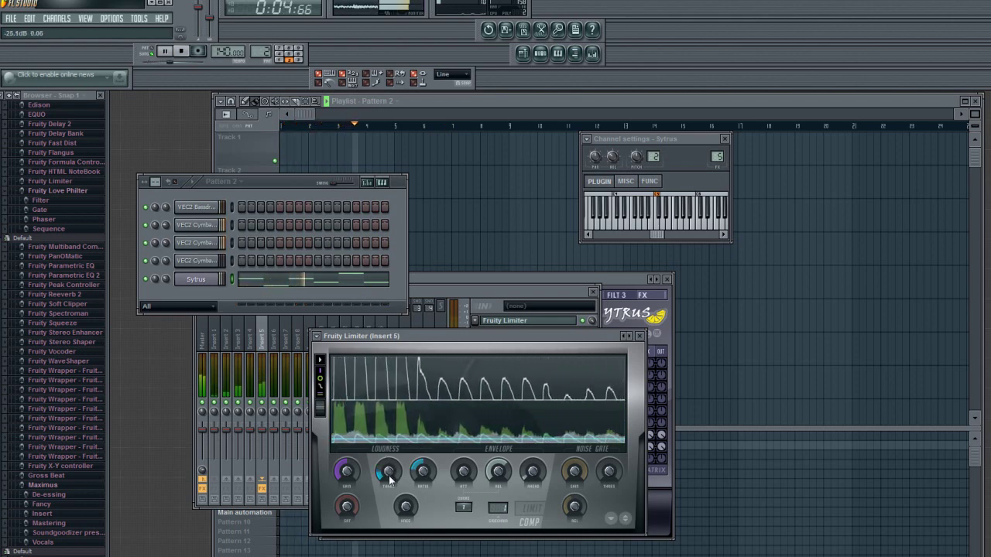
left_click_drag(420, 480, 420, 480)
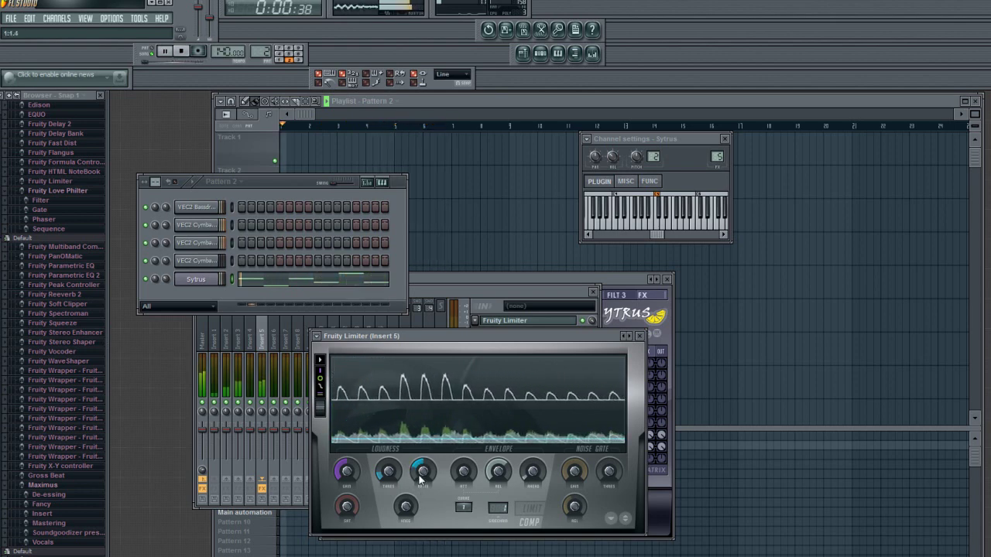
key("space")
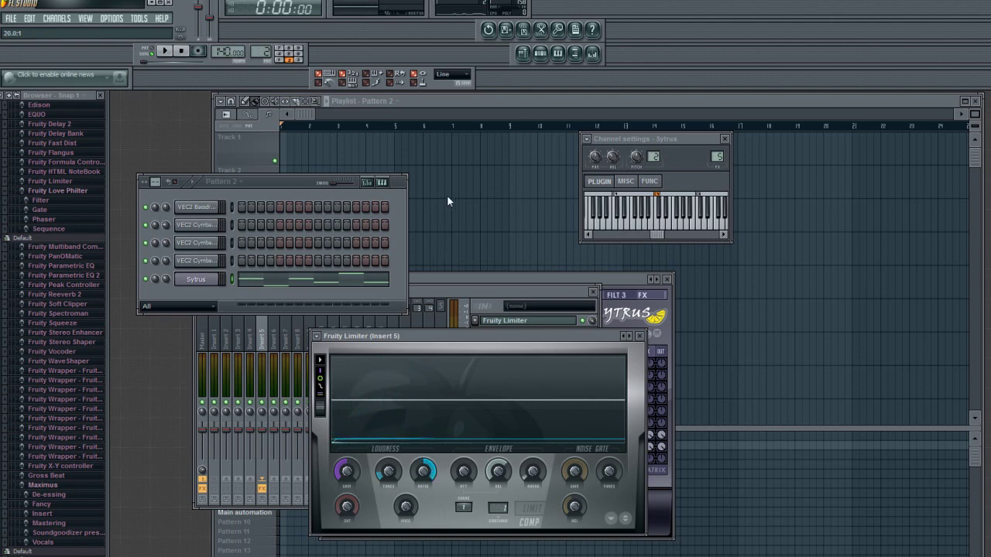
left_click(425, 473)
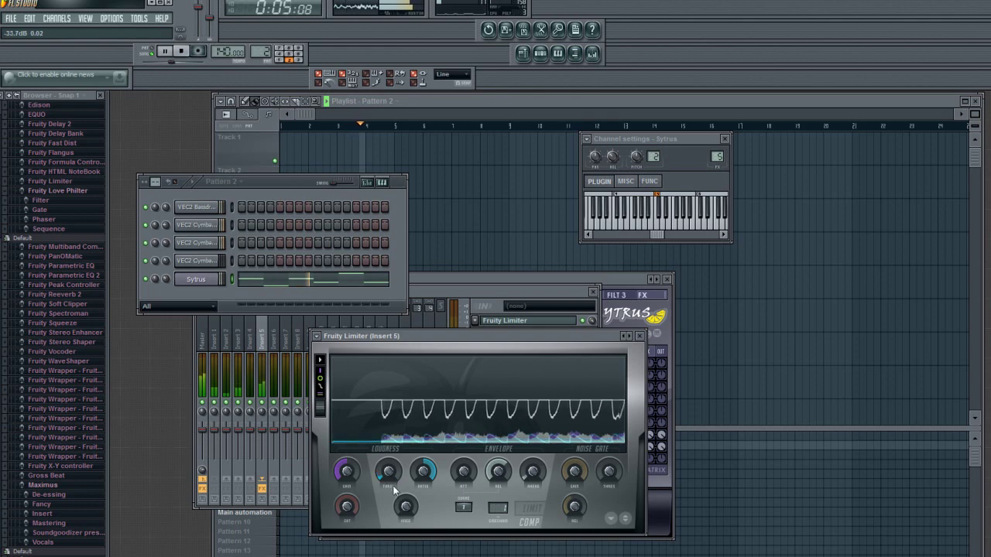
Step: Scroll the threshold toward -27.5 dB and set the compression ratio to 11.6:1
scroll(386, 474, "down", 3)
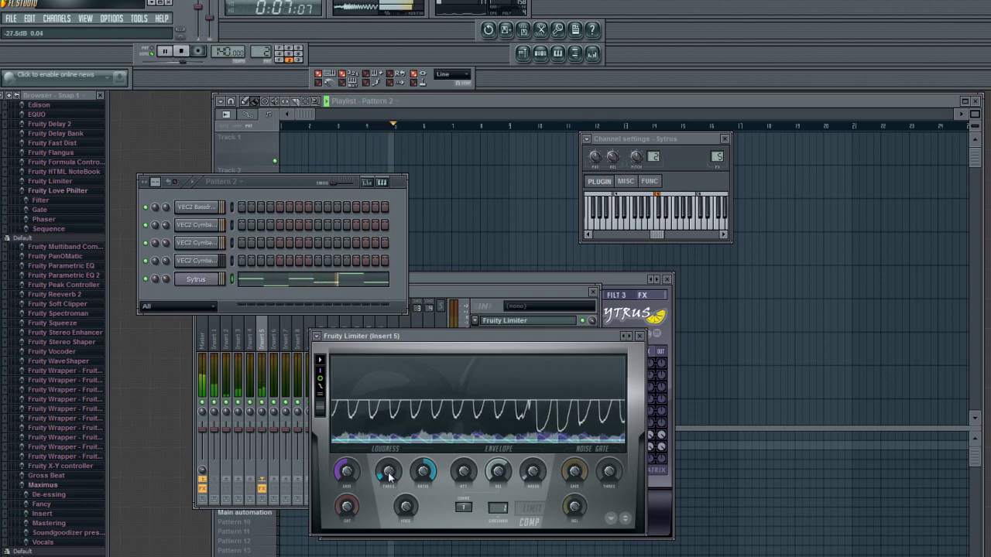
left_click_drag(423, 472, 422, 504)
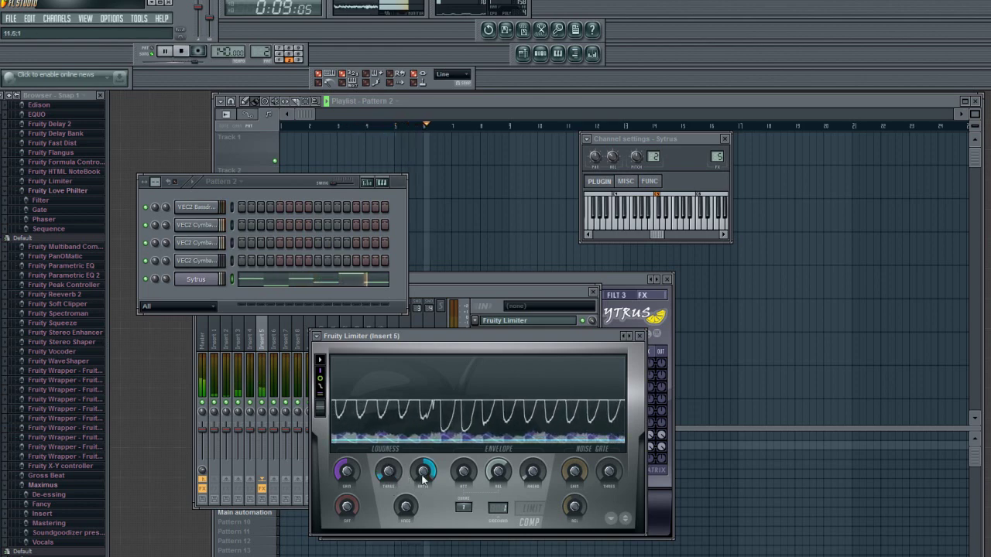
left_click(165, 284)
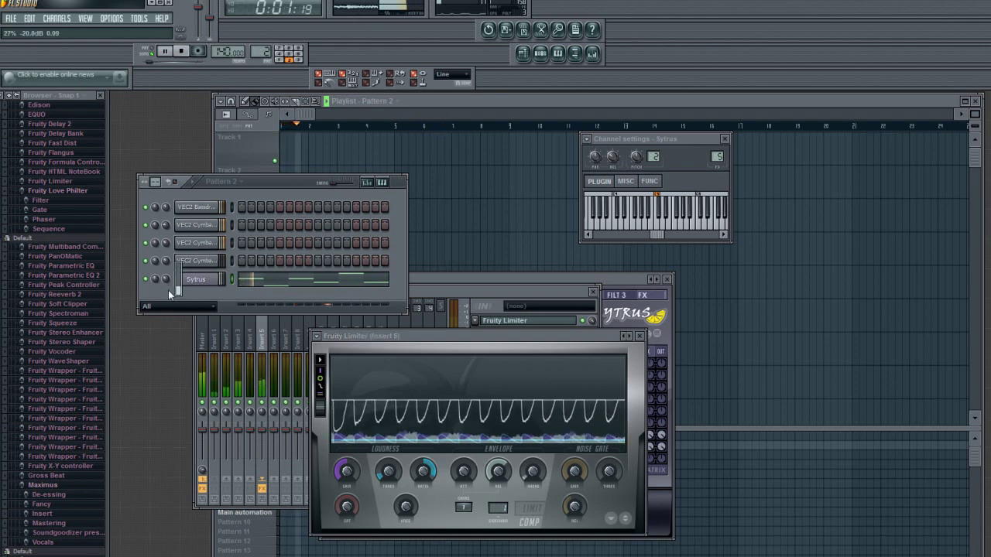
left_click(459, 340)
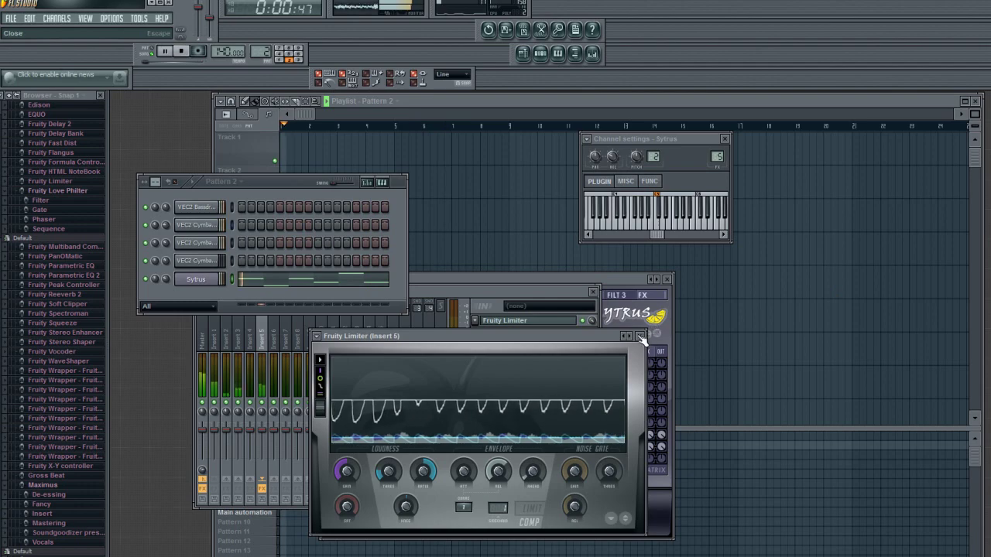
Step: Stop playback after listening to the pad pump under the kick
left_click(181, 52)
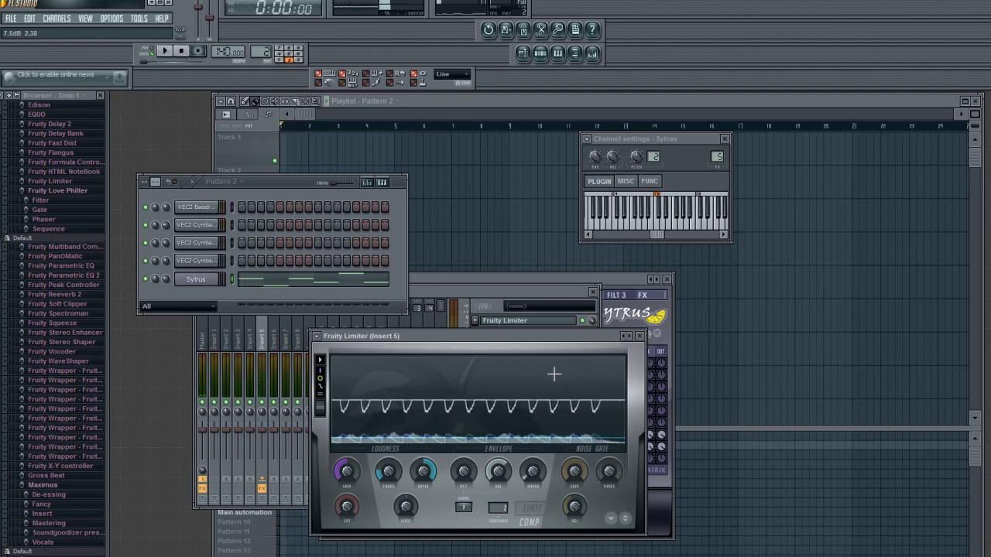